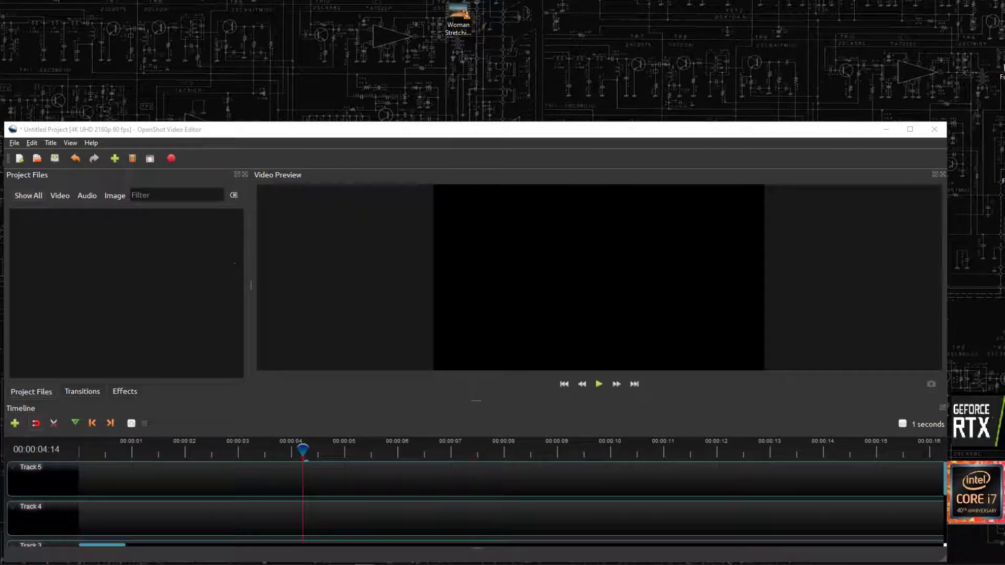
Preview Woman Stretching Near A Cliff.mp4 in the desktop video player before importing it.
click(18, 142)
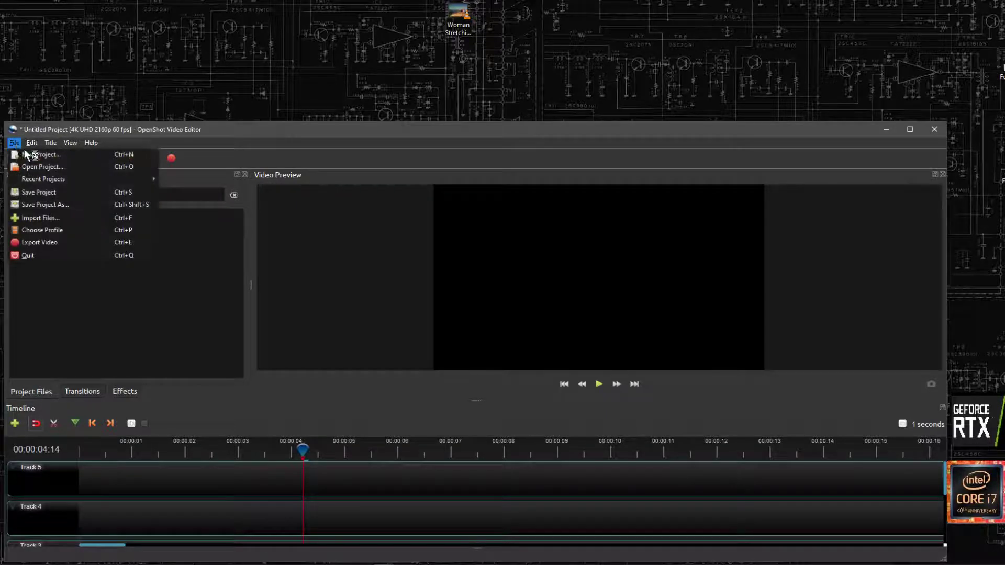
click(309, 377)
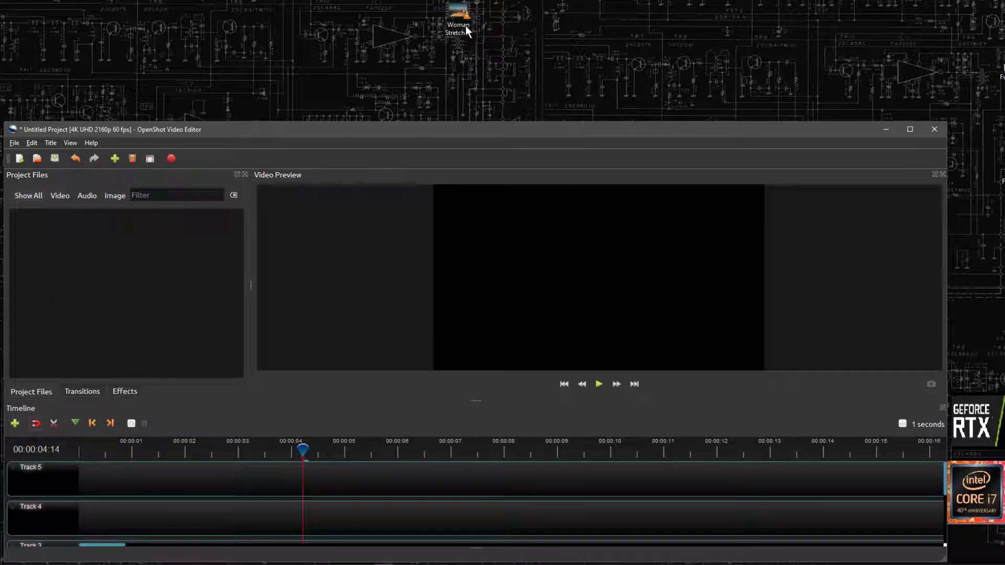
drag(467, 26, 429, 74)
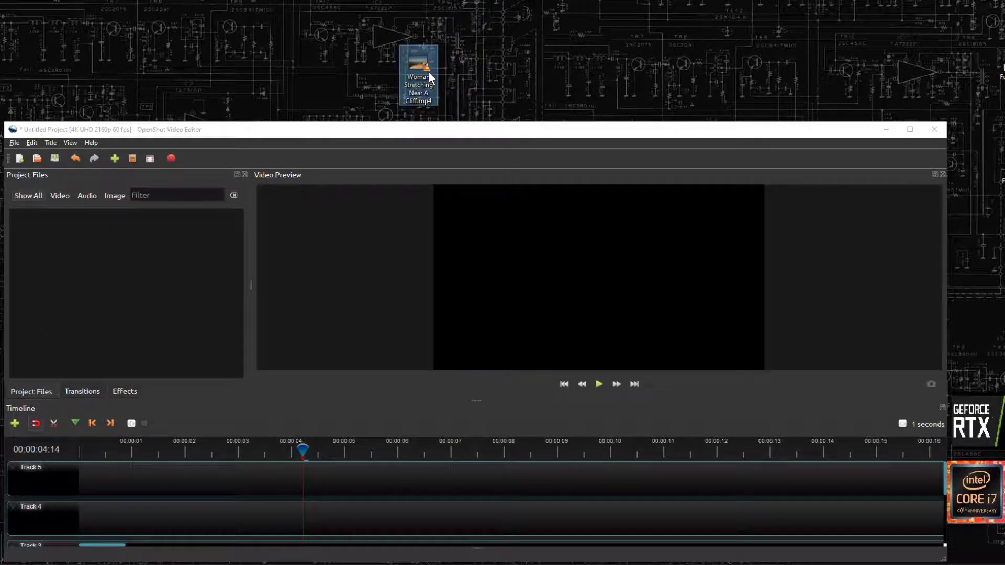
double_click(430, 78)
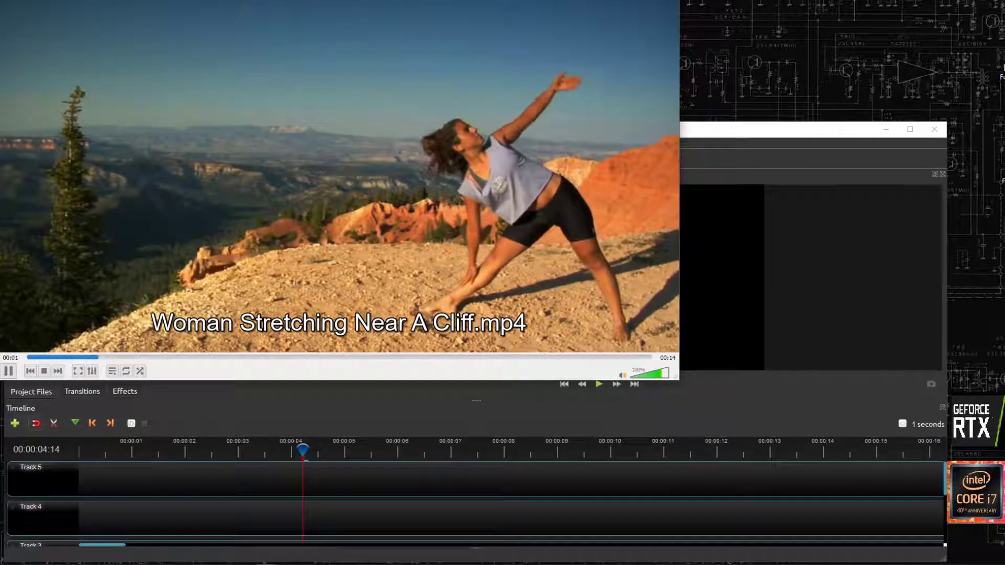
drag(466, 1, 449, 15)
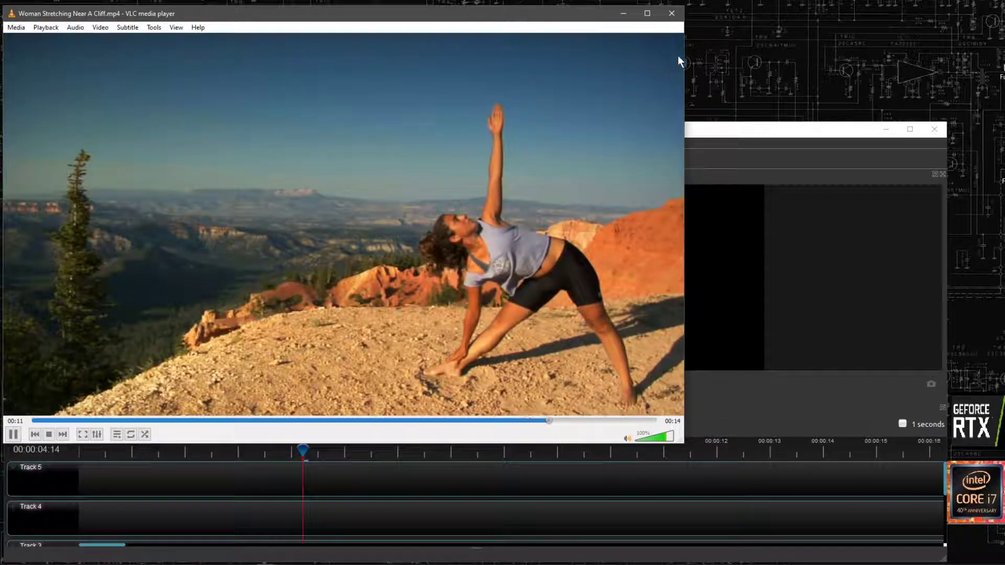
click(671, 13)
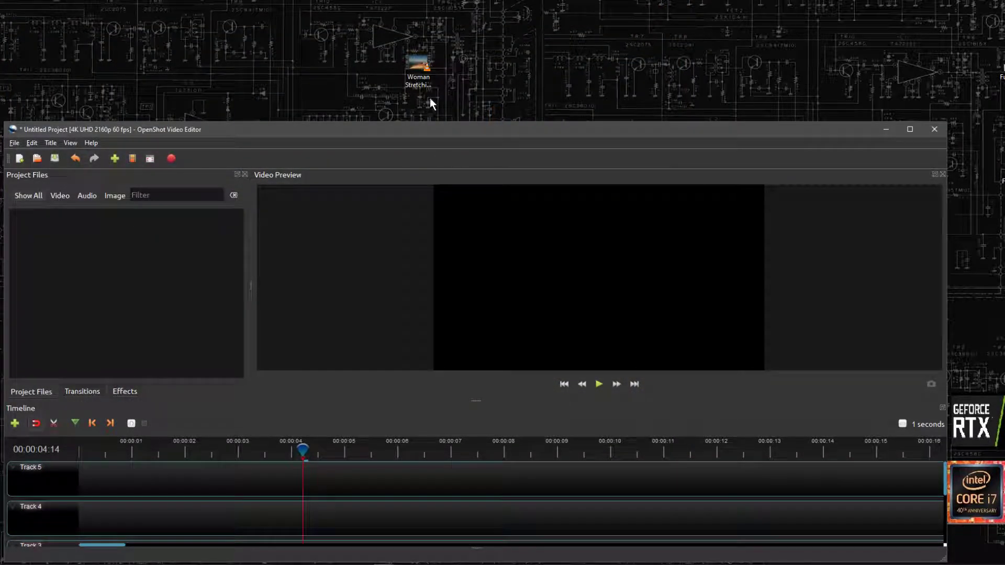
Import Woman Stretching Near A Cliff.mp4, place it on Track 5, and play it from the start.
drag(418, 71, 125, 297)
drag(29, 244, 71, 473)
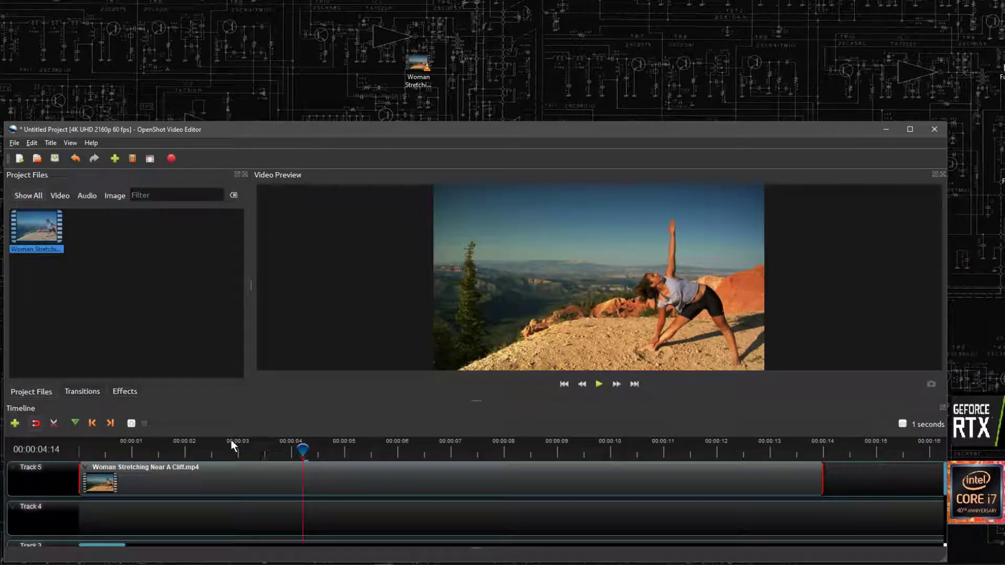
click(115, 451)
click(599, 386)
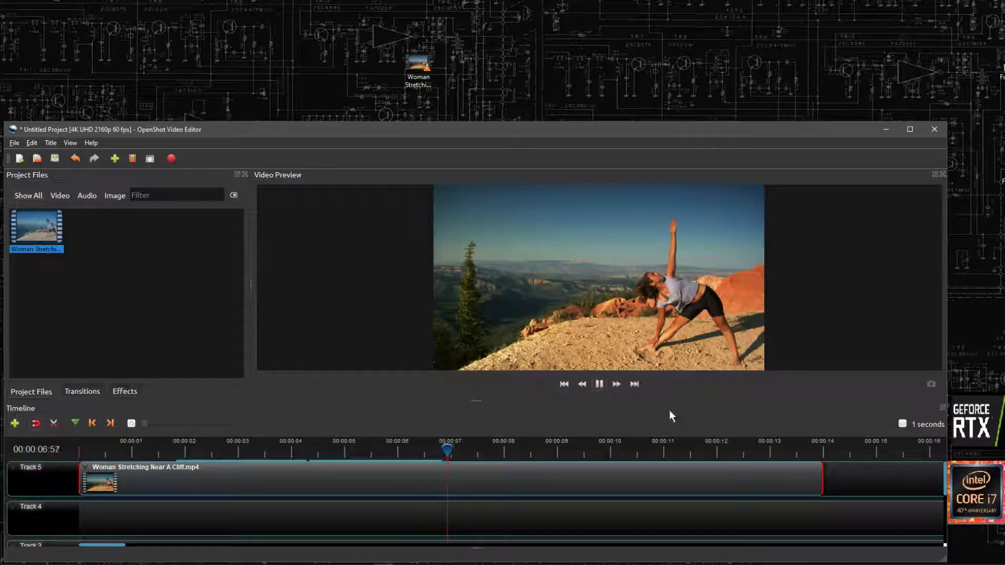
Pause playback and slice the Track 5 clip at 00:00:03:38, keeping both sides.
click(602, 383)
click(286, 453)
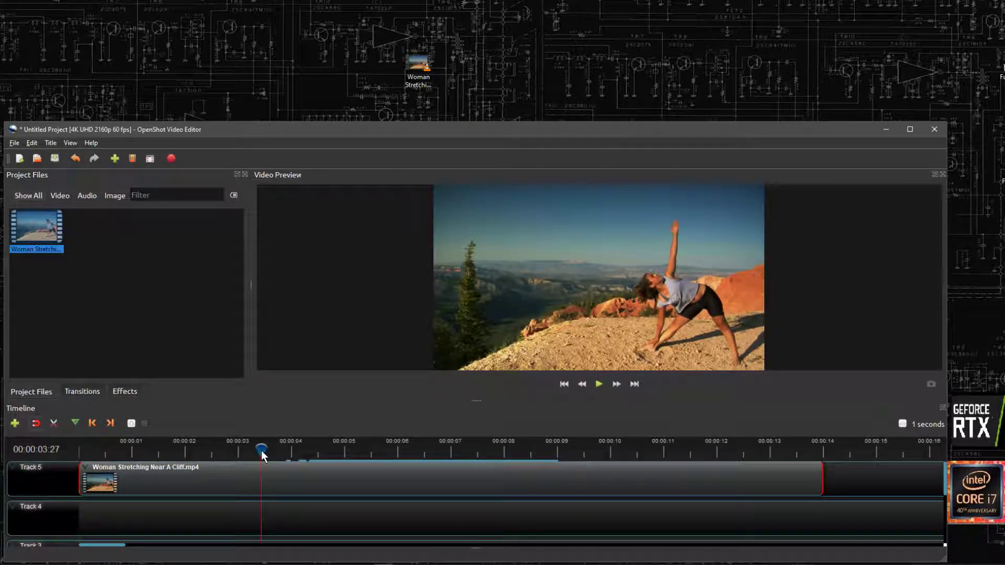
click(271, 452)
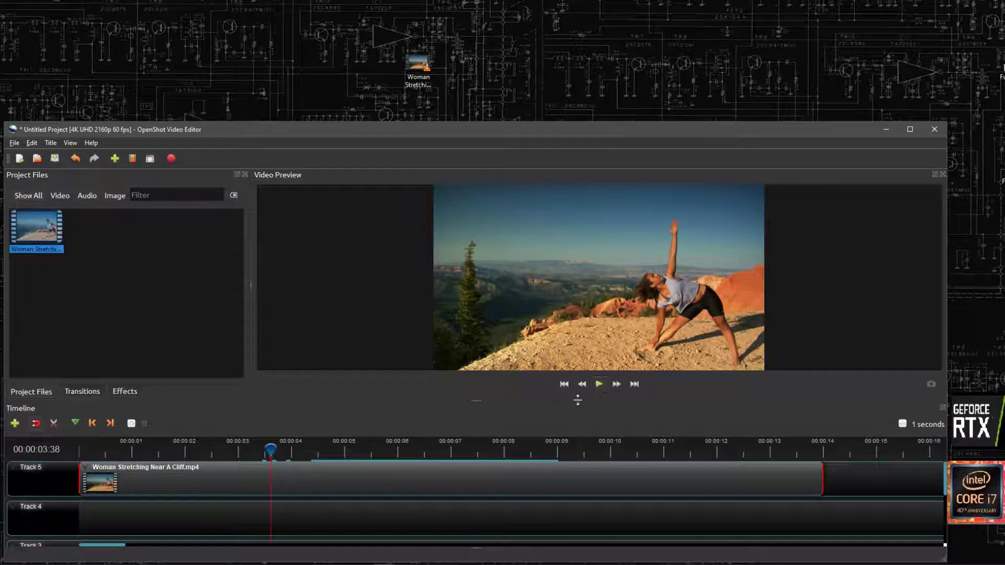
right_click(269, 449)
mouse_move(297, 454)
click(387, 456)
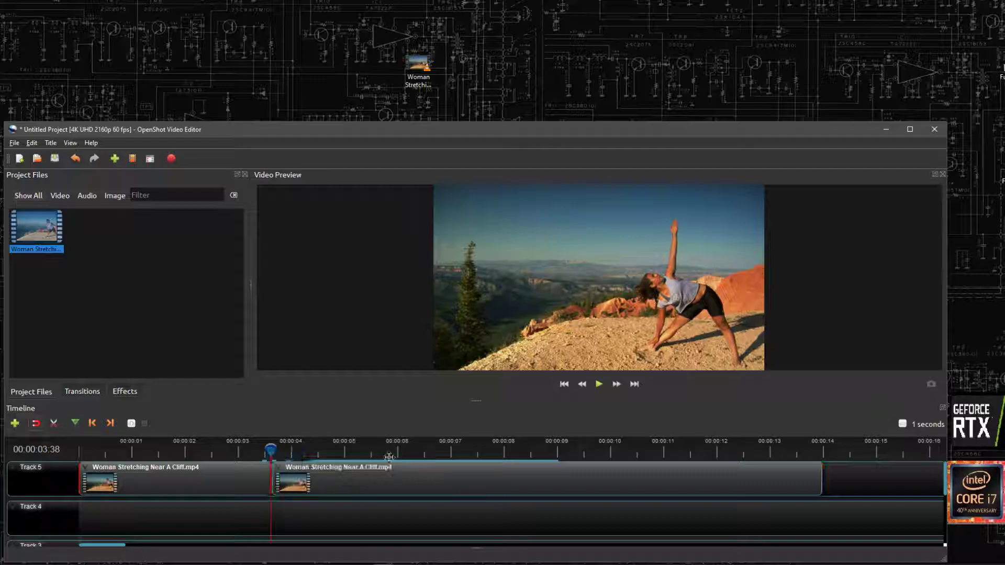
Remove the part after 00:00:03:38 and replay the trimmed clip from 00:00:01:57.
right_click(270, 449)
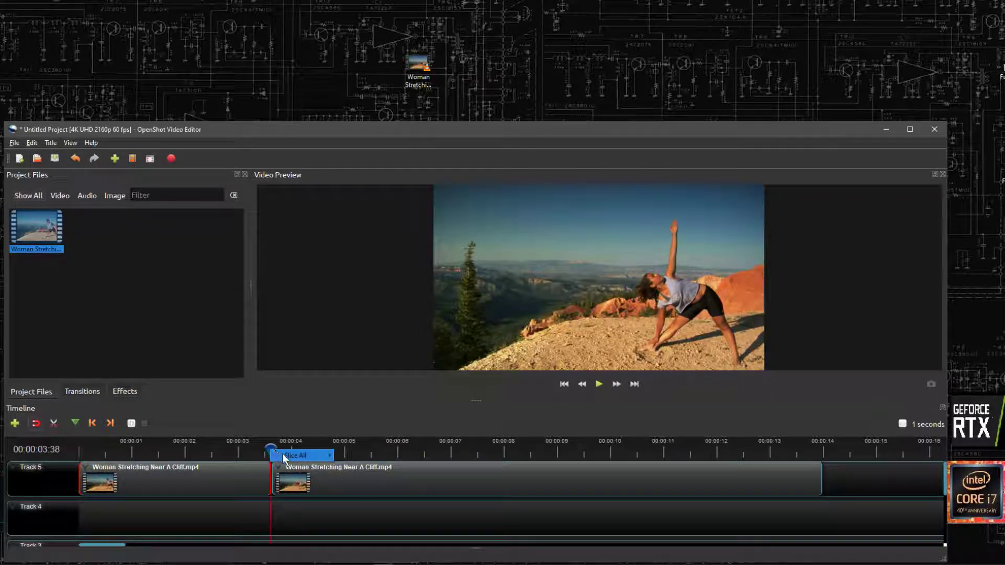
mouse_move(307, 456)
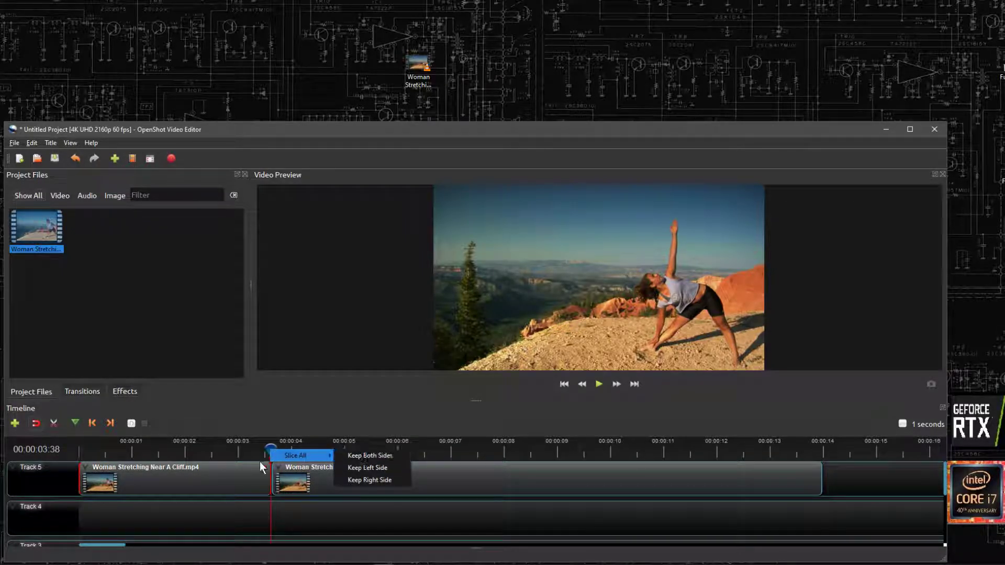
click(354, 467)
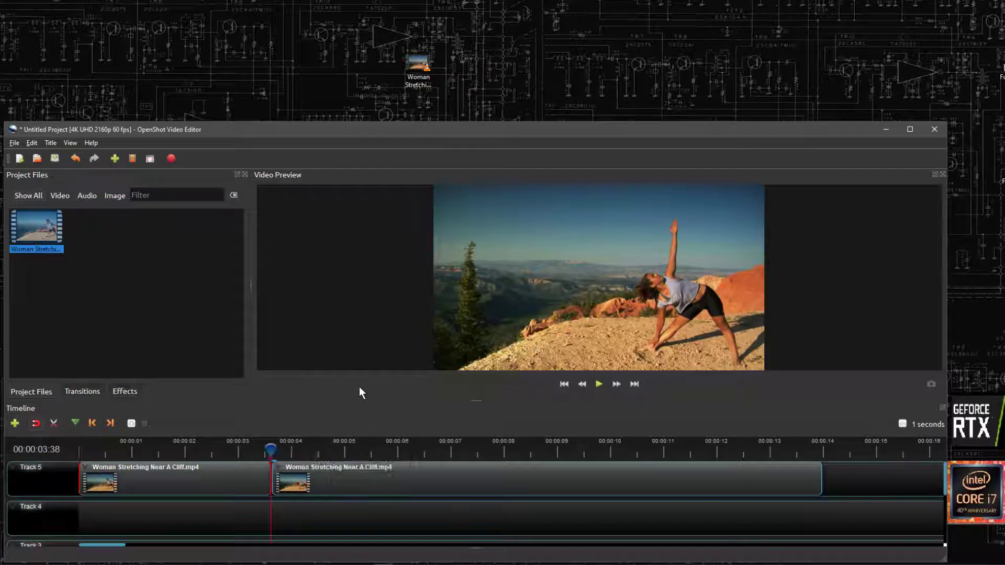
click(453, 475)
right_click(442, 476)
click(478, 470)
click(182, 451)
click(603, 390)
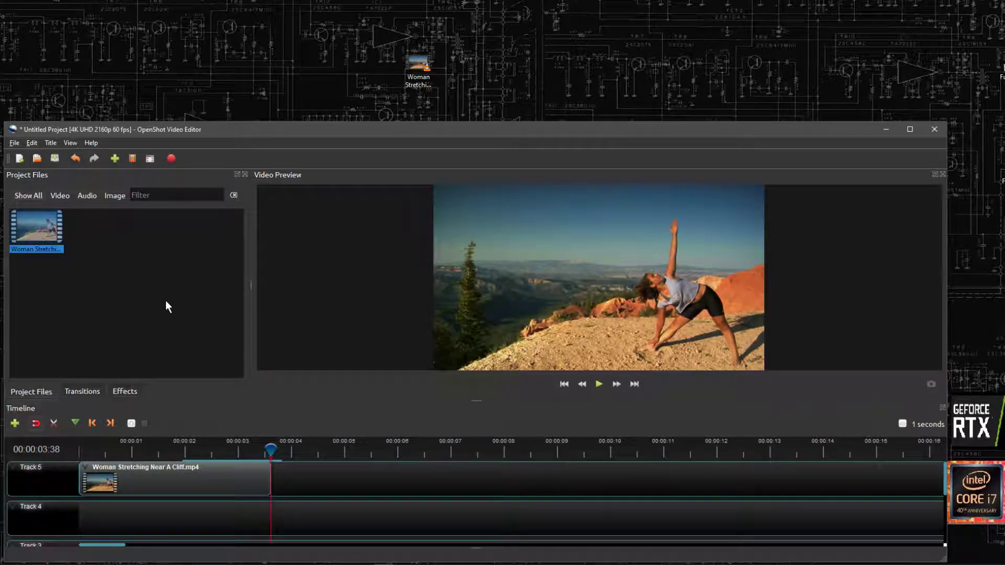
click(175, 332)
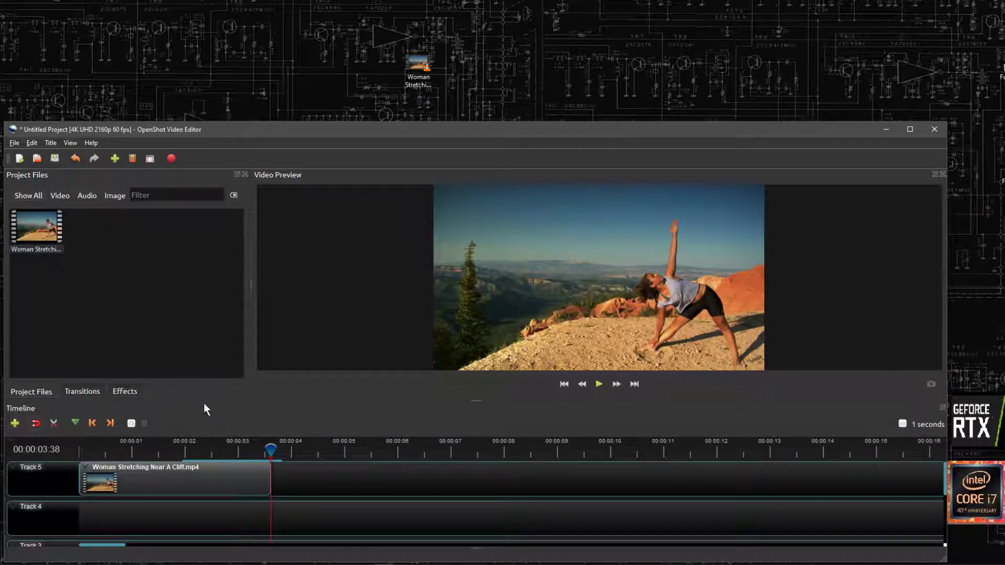
drag(34, 228, 269, 470)
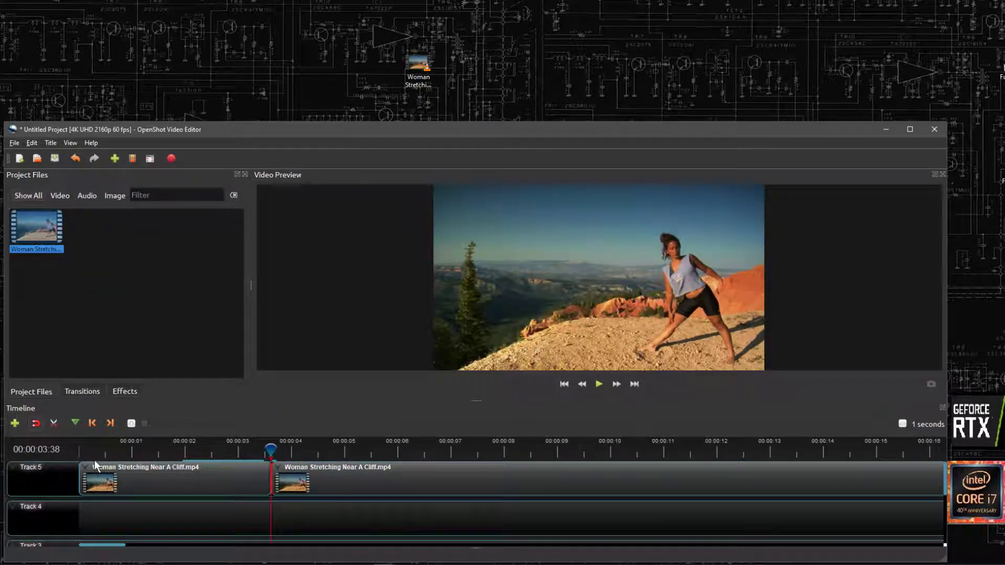
drag(97, 451, 78, 456)
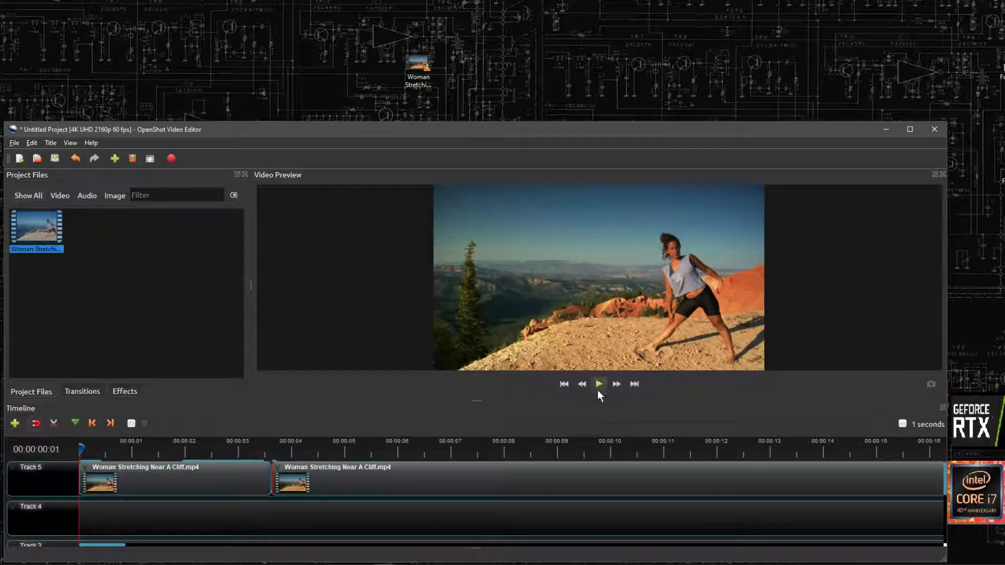
click(598, 388)
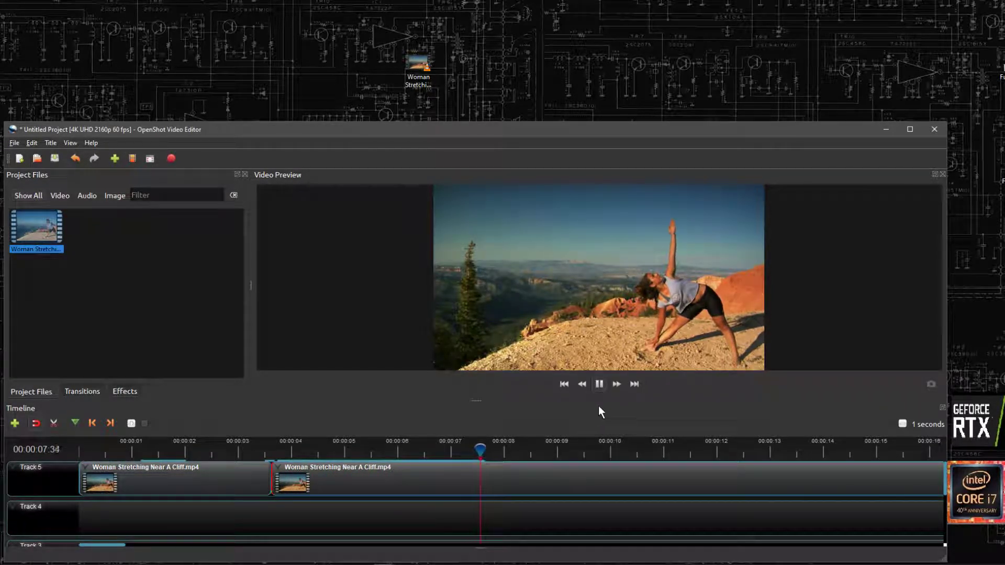
key(space)
Slice the second clip at 00:00:07:20 keeping the left side, then replay both clips from the start.
click(467, 450)
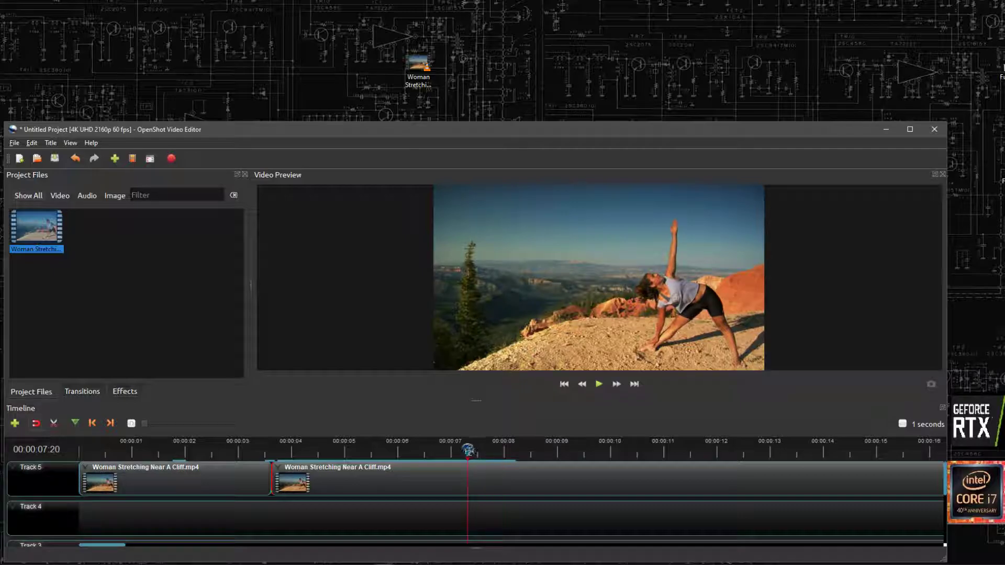
right_click(467, 451)
mouse_move(495, 459)
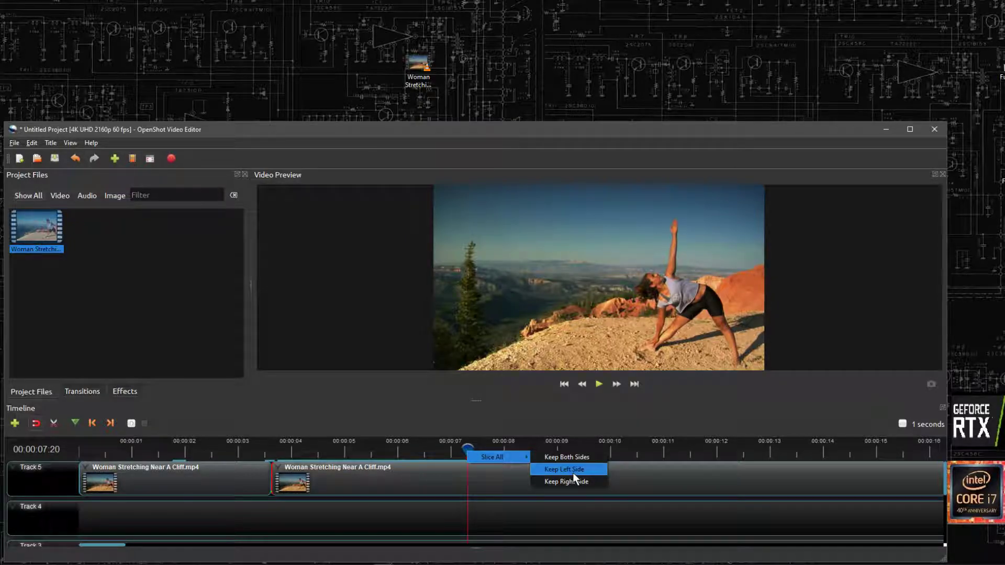
click(573, 473)
drag(467, 444, 83, 448)
click(599, 384)
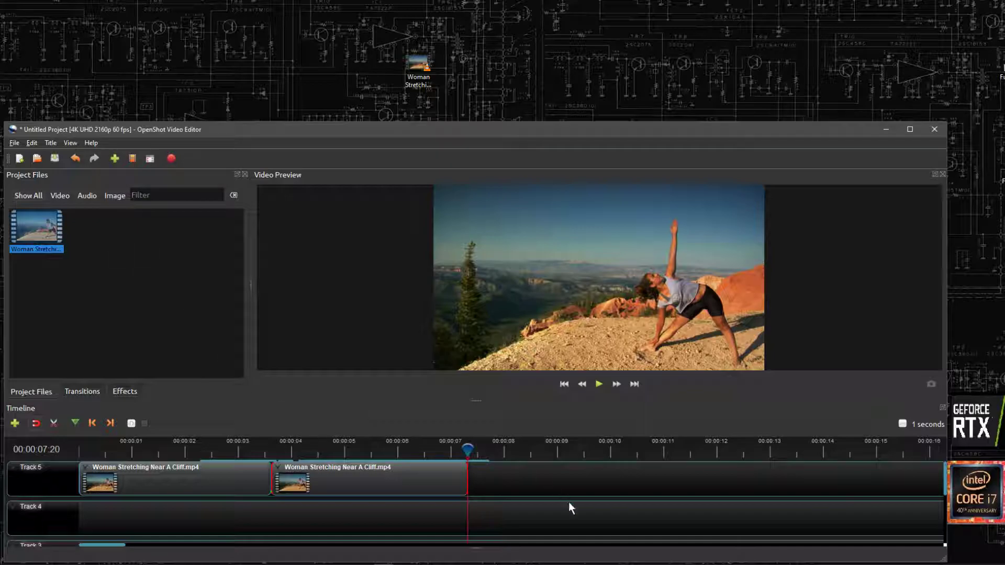
Split the second clip at 00:00:05:34, move the third piece to Track 4, and copy it.
click(373, 453)
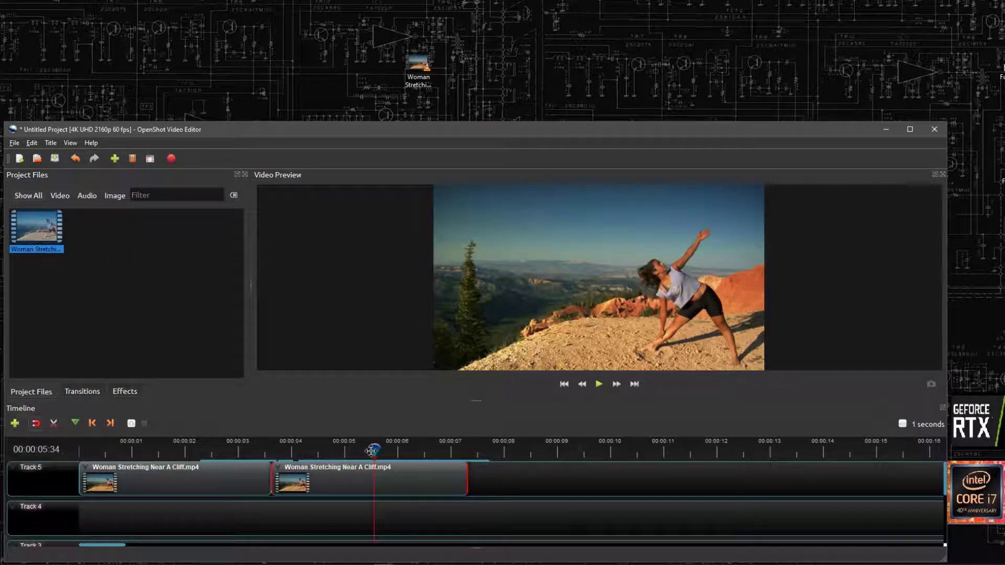
mouse_move(394, 458)
click(469, 463)
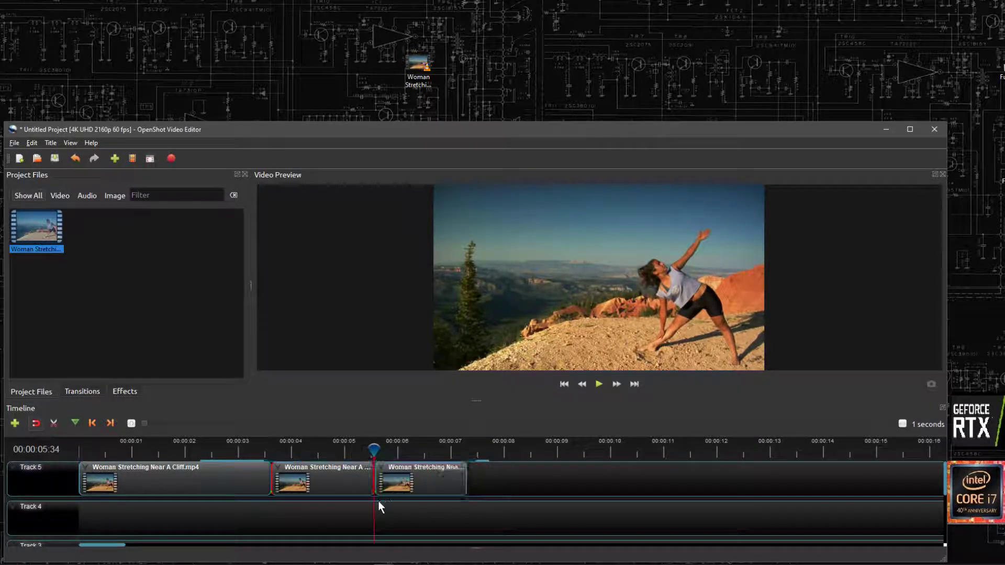
drag(405, 478, 352, 518)
right_click(366, 520)
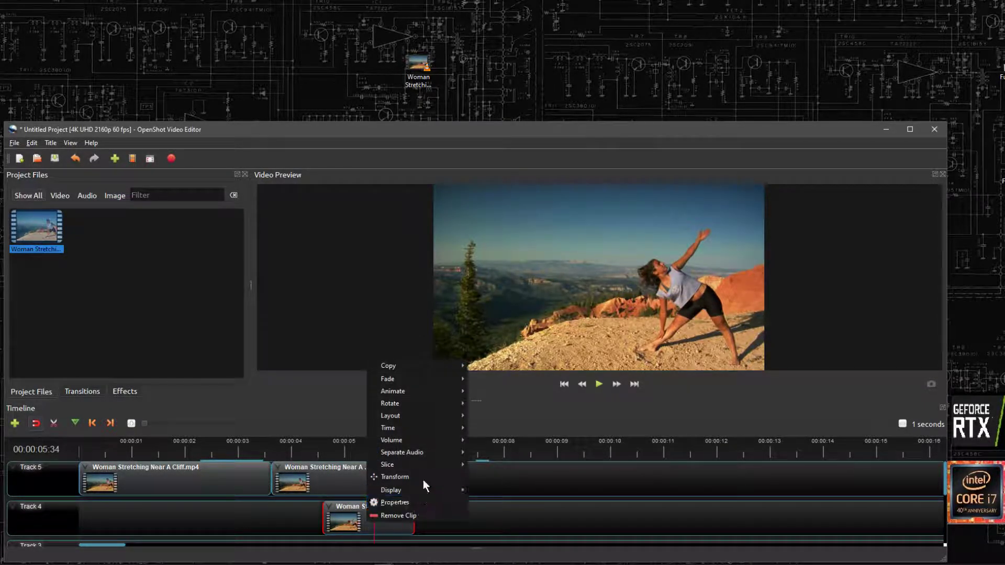
mouse_move(421, 378)
click(494, 373)
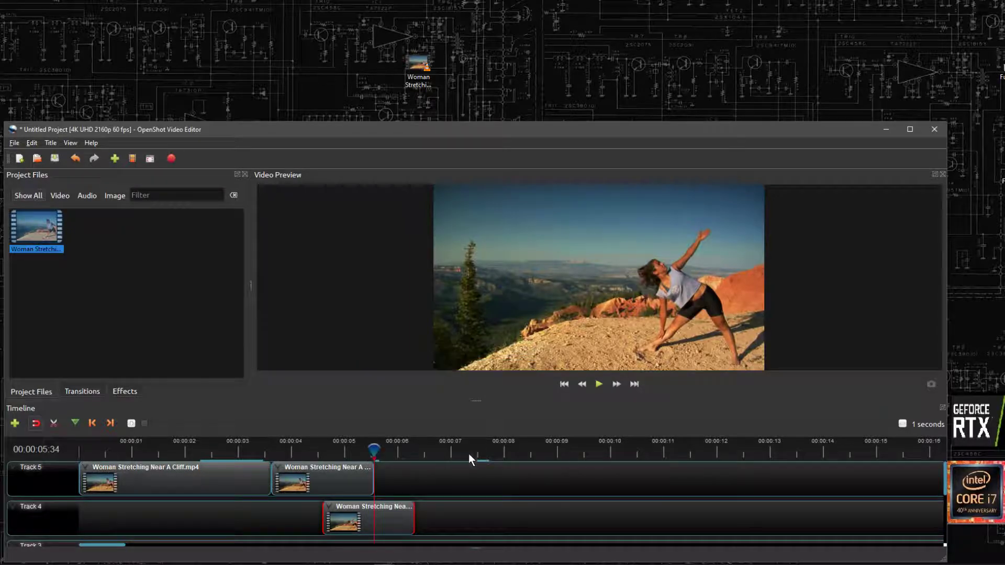
Paste two copies onto Track 5, close the gaps, move the Track 4 clip back, and replay from 00:00:03:27.
click(455, 481)
right_click(539, 476)
click(577, 485)
drag(477, 485, 426, 485)
drag(572, 480, 501, 480)
drag(377, 521, 604, 482)
drag(272, 445, 262, 444)
click(599, 384)
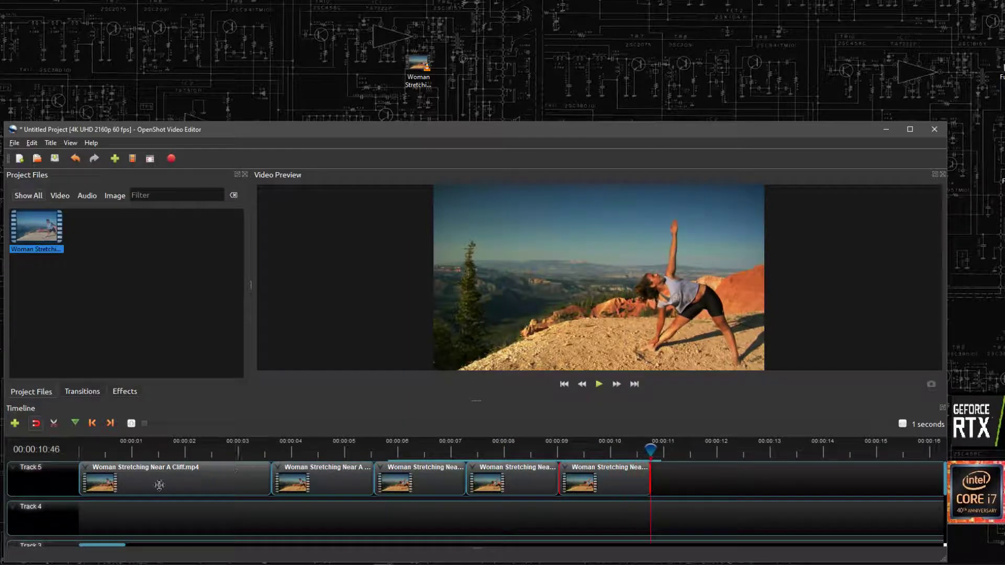
click(114, 478)
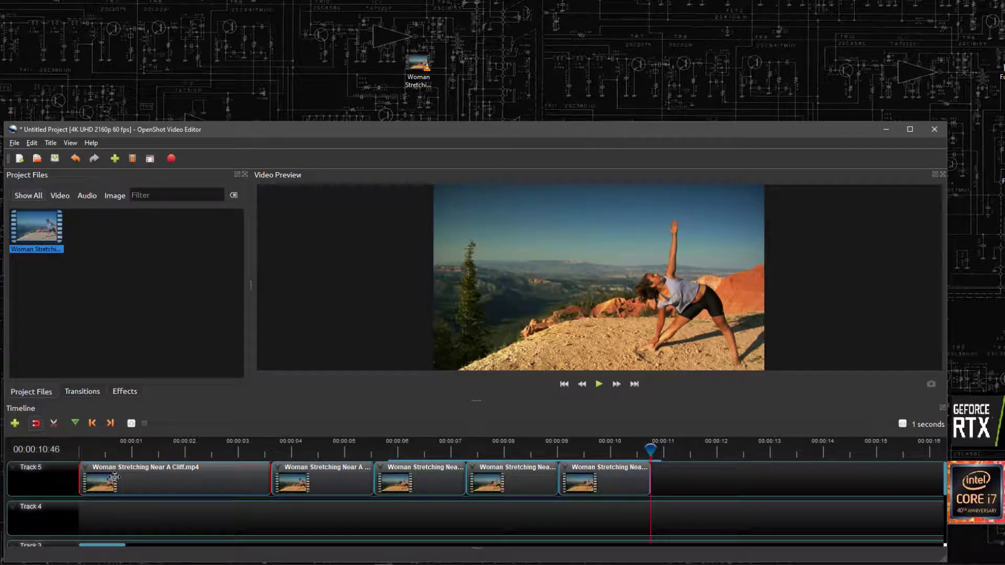
click(142, 450)
click(599, 383)
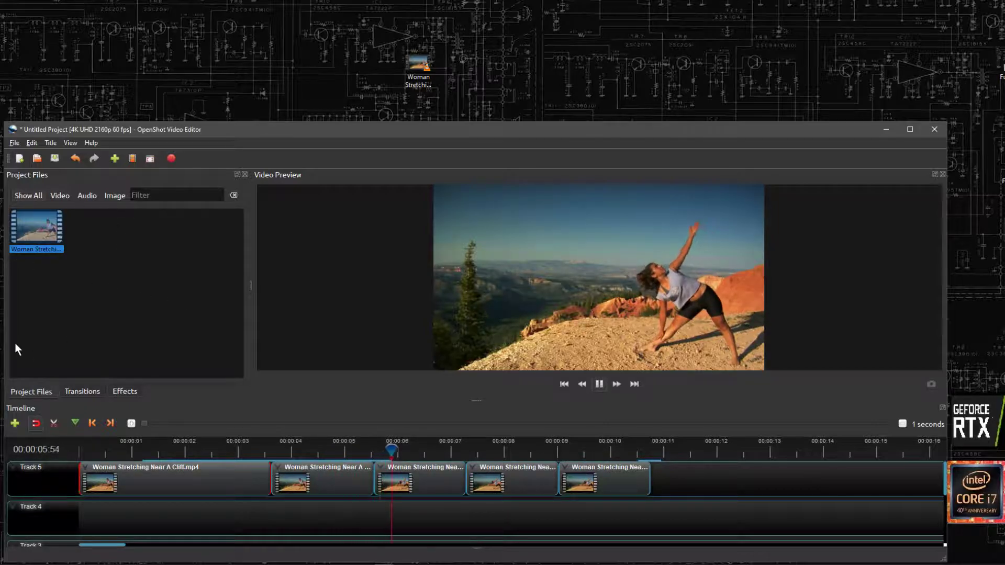
click(599, 384)
Open Export Video and set the video profile to HD 1080p 60 fps (1920x1080).
click(14, 143)
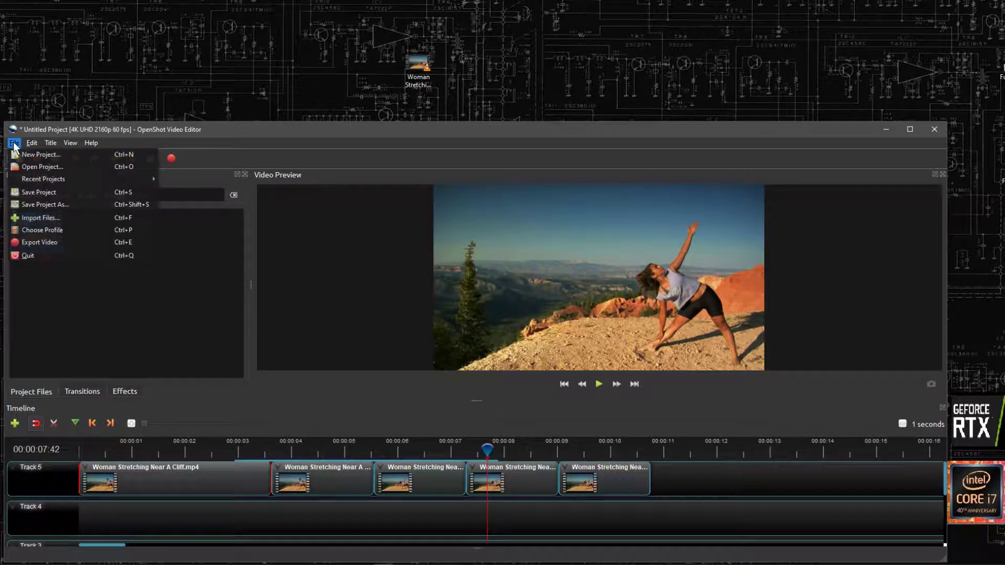
click(56, 242)
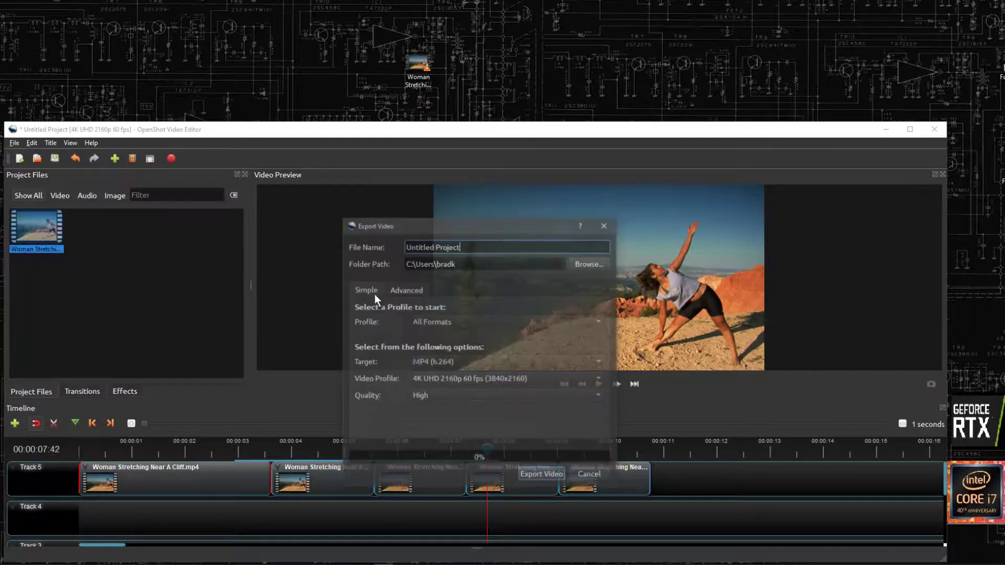
click(487, 384)
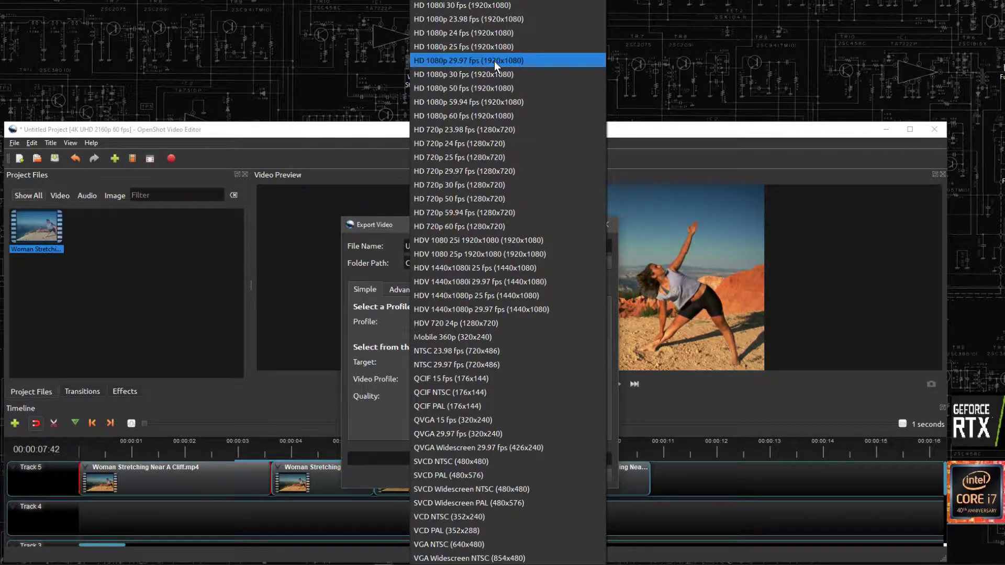
click(495, 125)
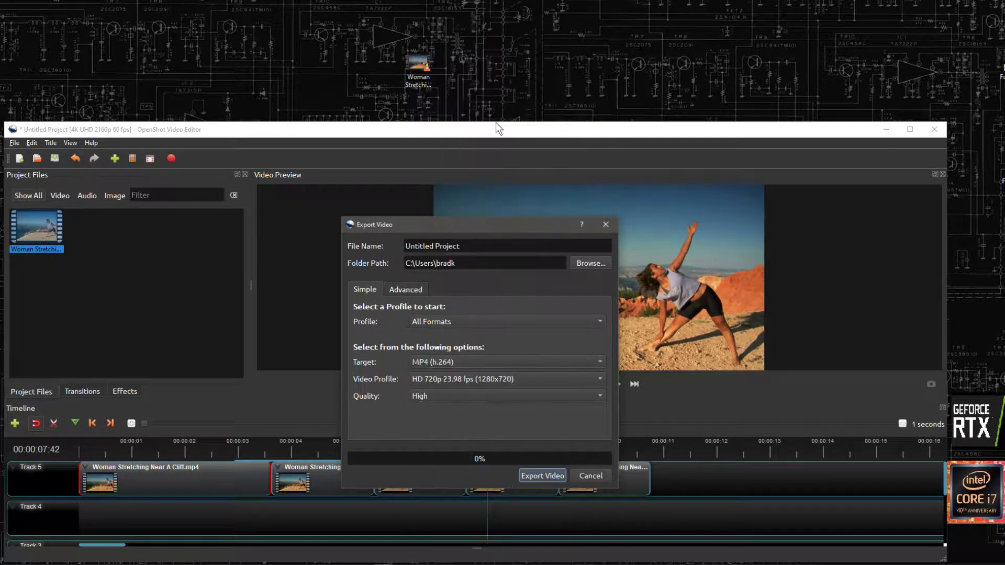
click(458, 385)
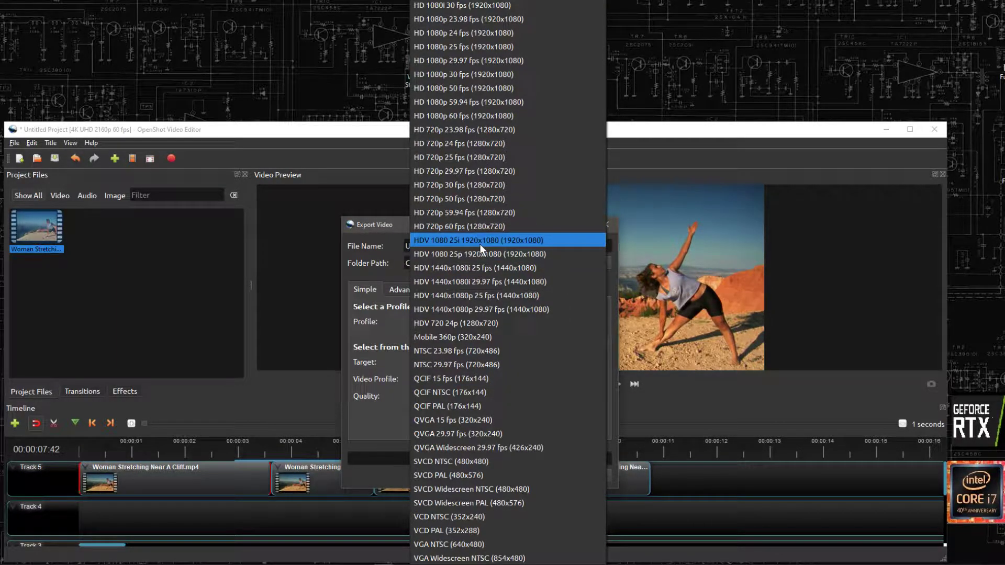
click(491, 119)
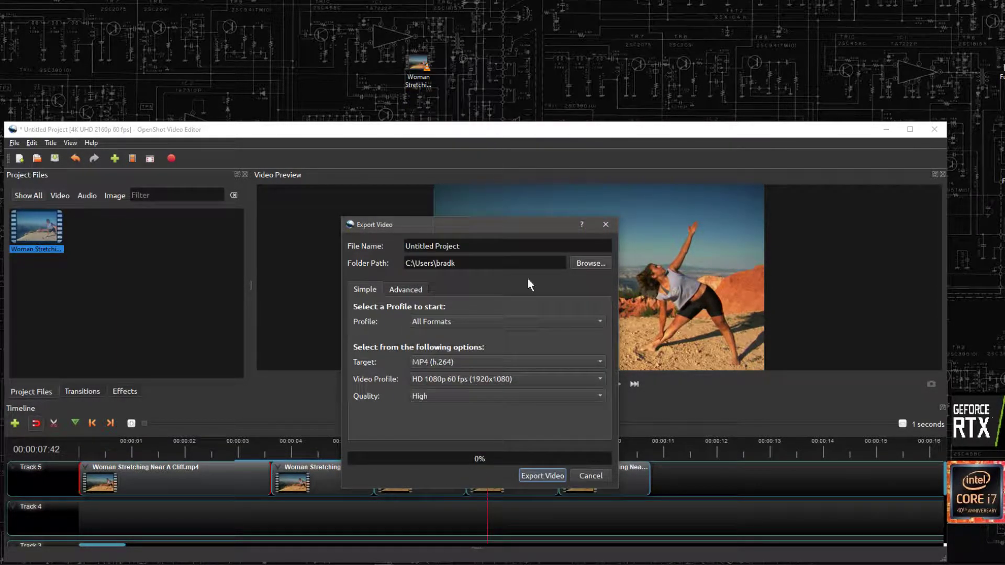
Start rendering the five-clip timeline to MP4.
click(548, 474)
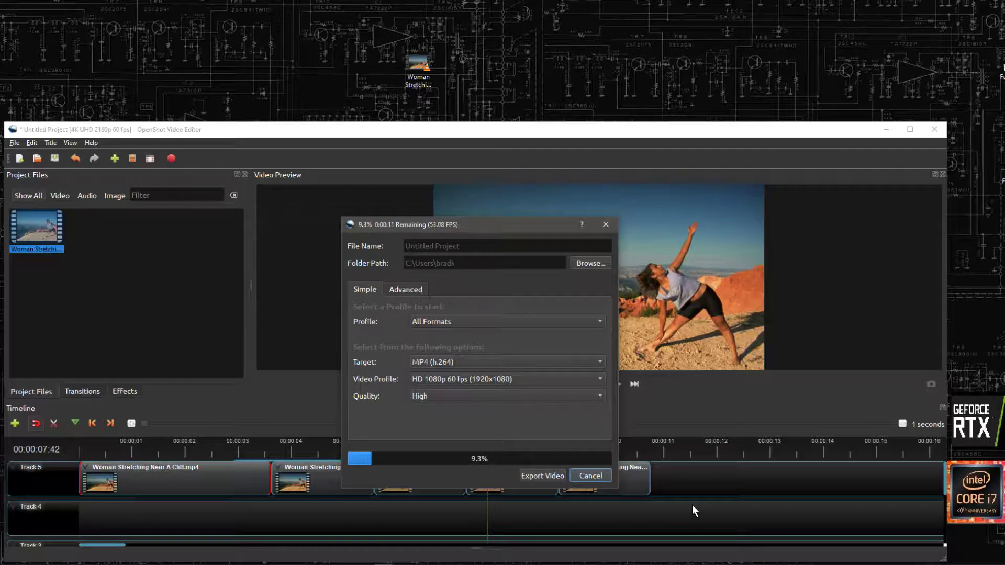